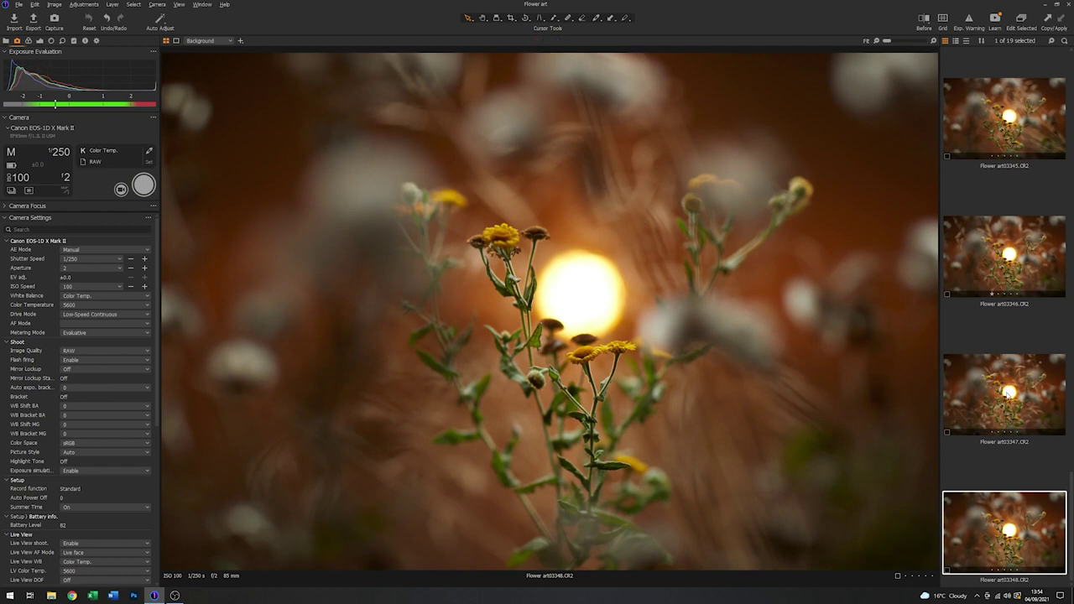
Compare the flower shots art03346, art03347 and art03348 at full view
click(1005, 395)
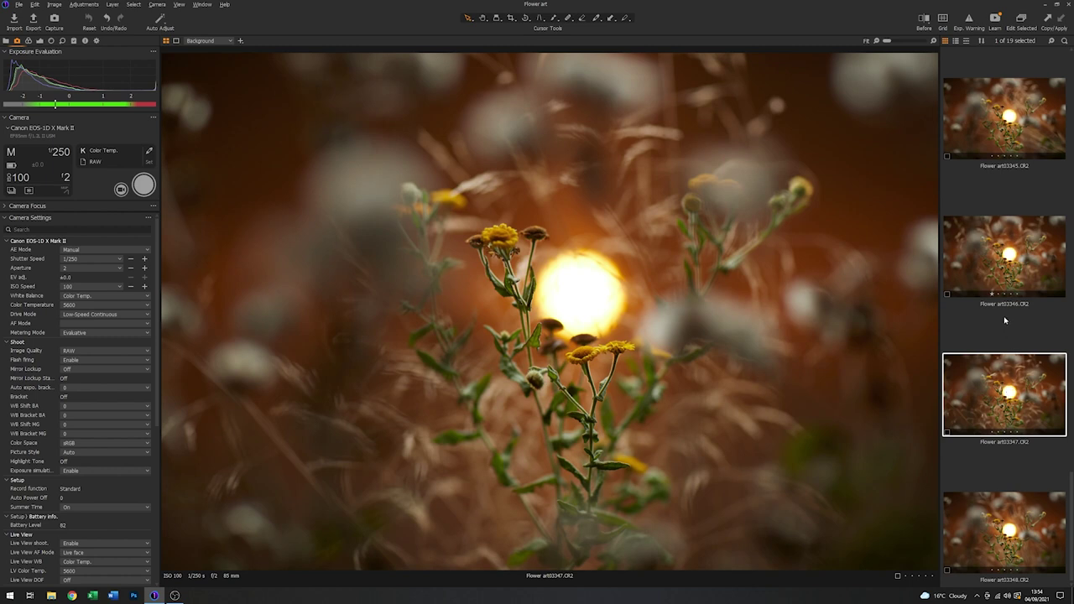
click(1006, 267)
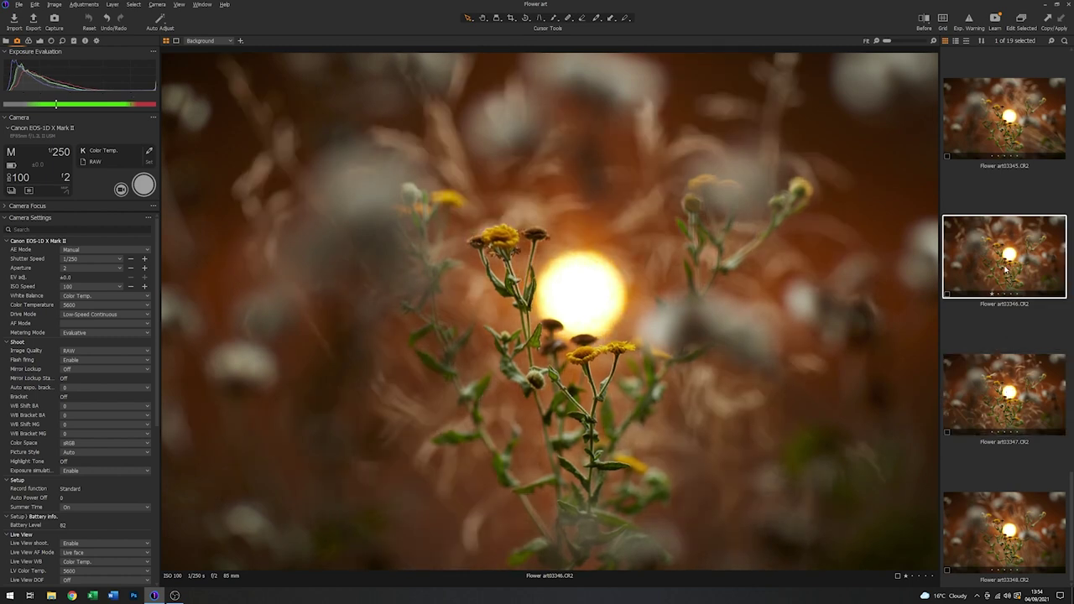
click(1017, 404)
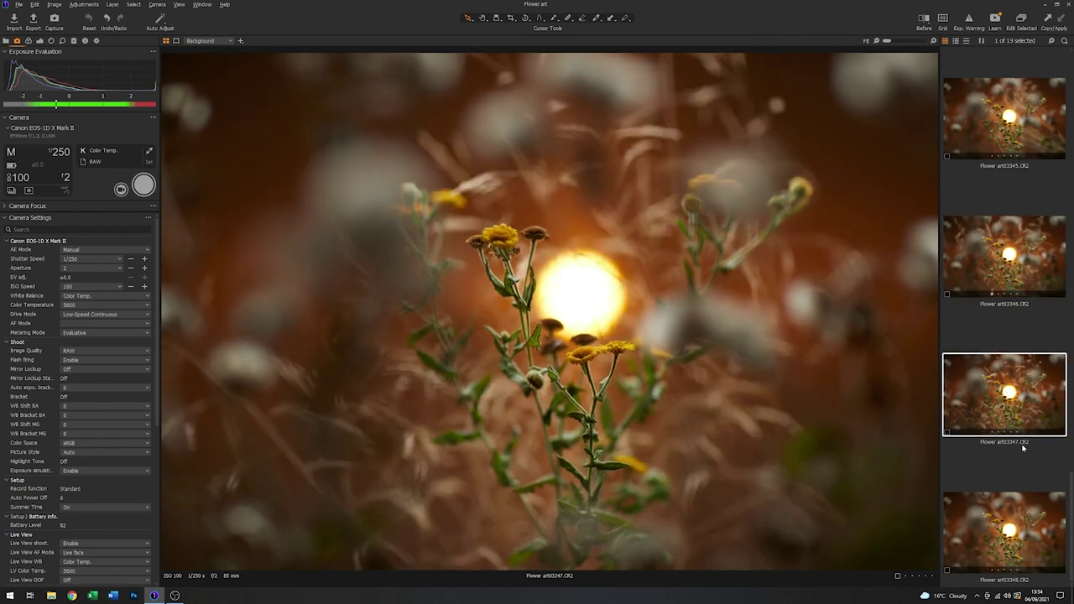
click(1010, 512)
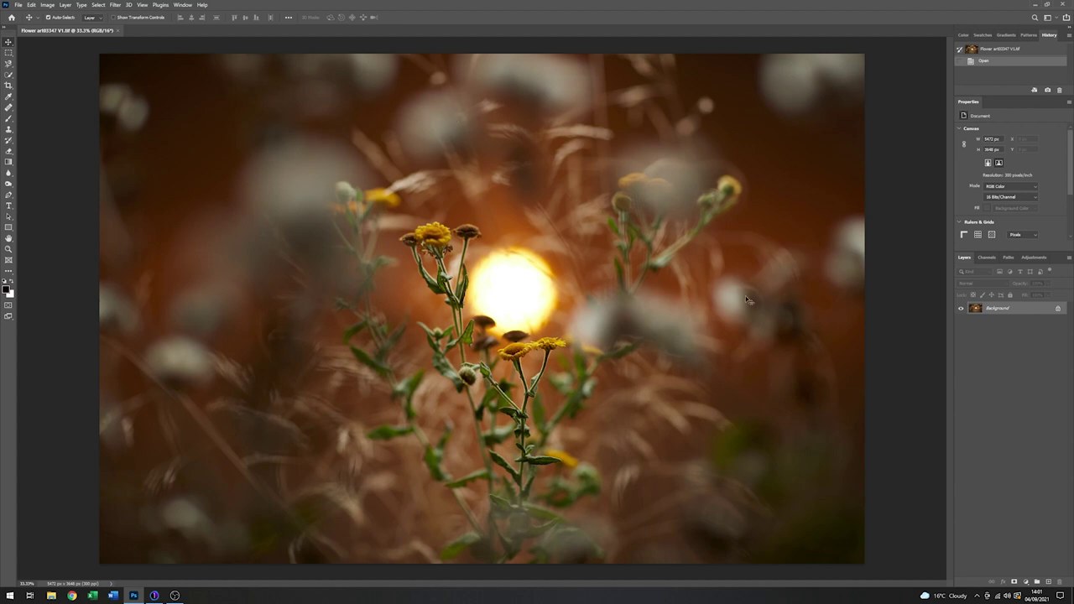
In Photoshop, duplicate the Background layer of the flower image as "Background copy"
right_click(980, 308)
click(1009, 325)
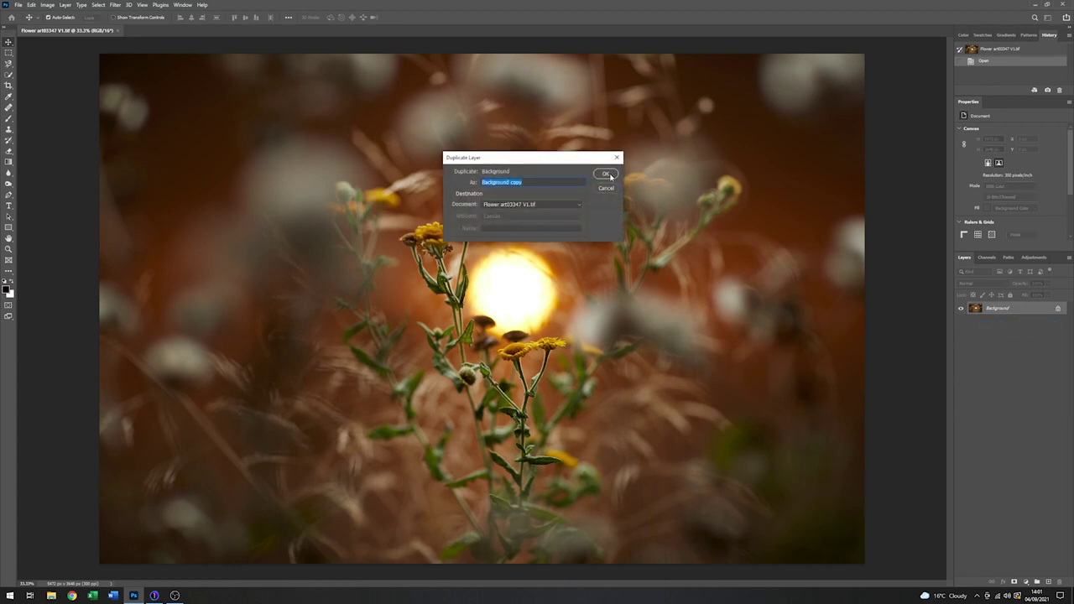
click(606, 175)
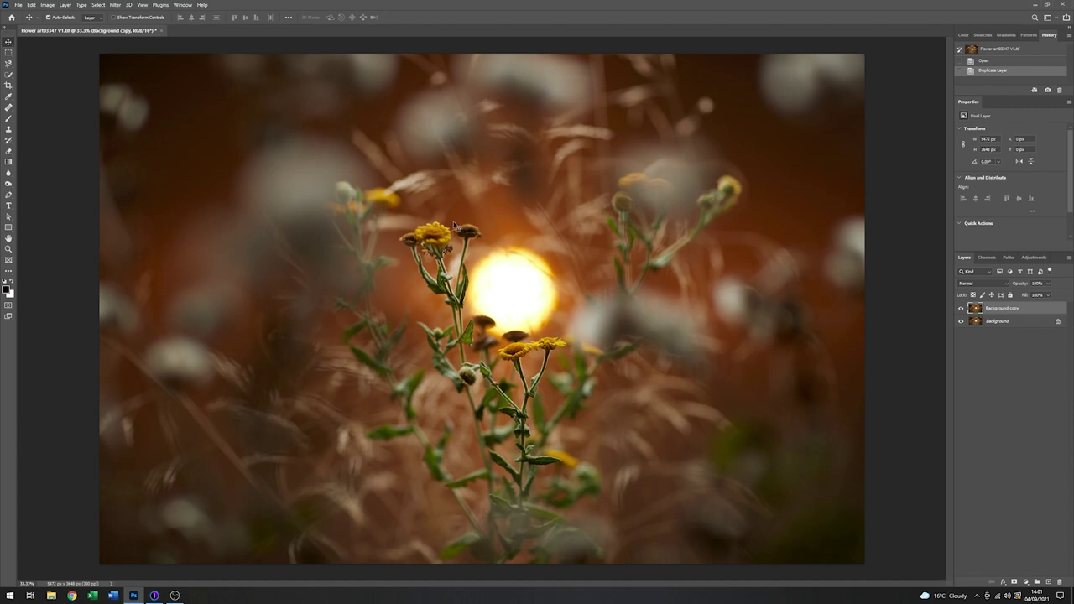
Apply a Gaussian Blur with a radius of about 9 pixels to the Background copy layer and compare it with the original
click(115, 5)
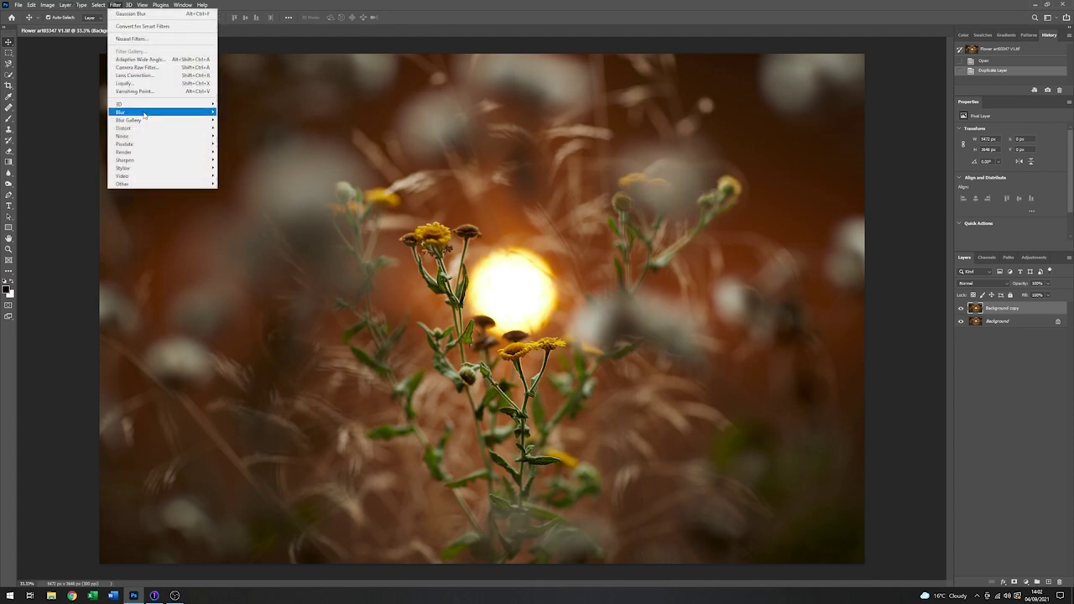
mouse_move(145, 115)
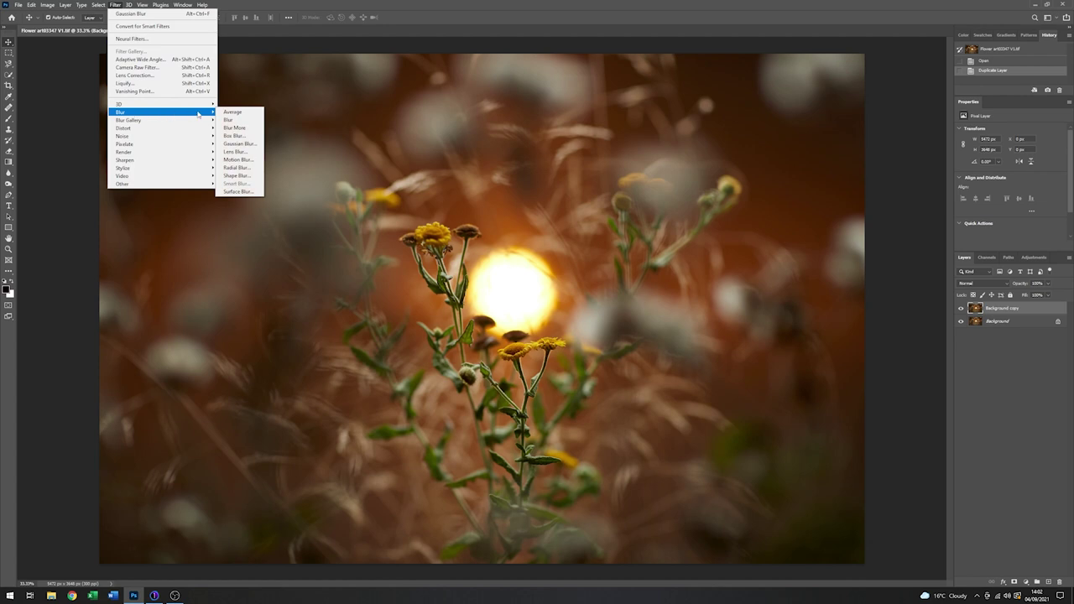
click(237, 144)
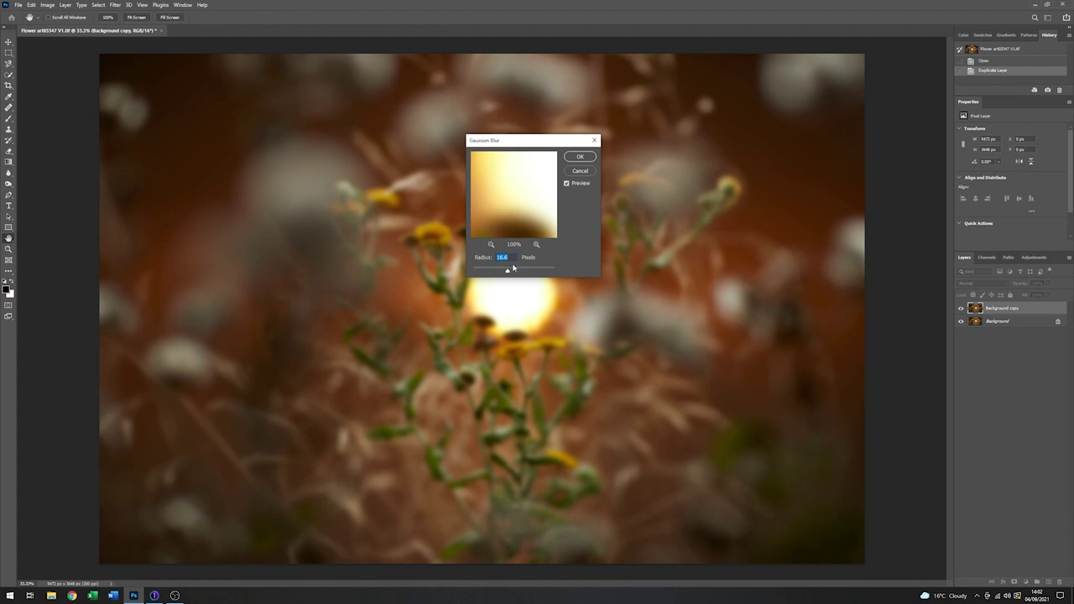
drag(506, 272, 503, 273)
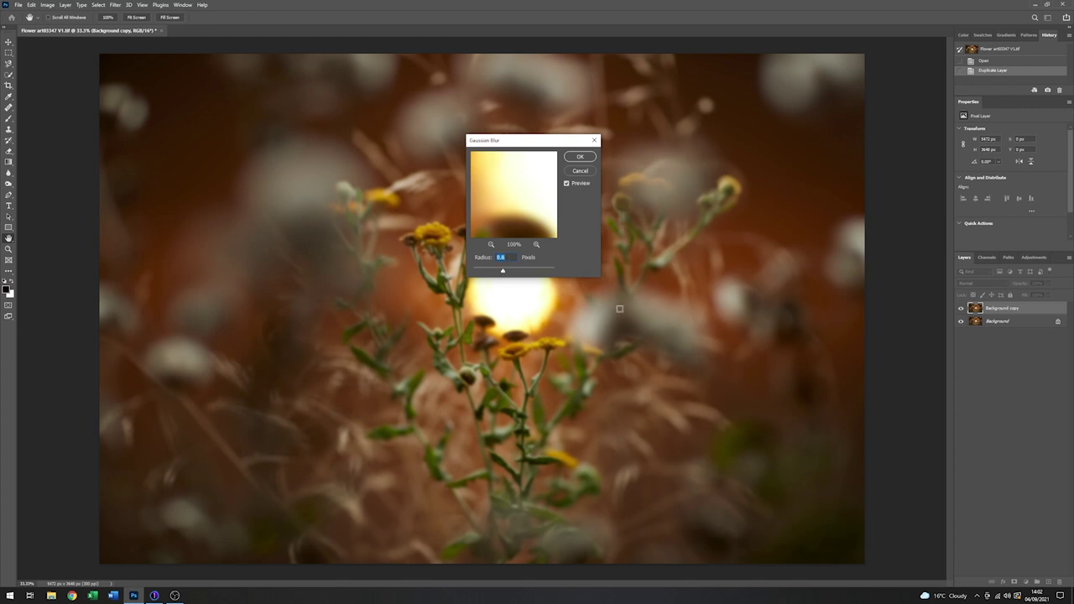
click(580, 157)
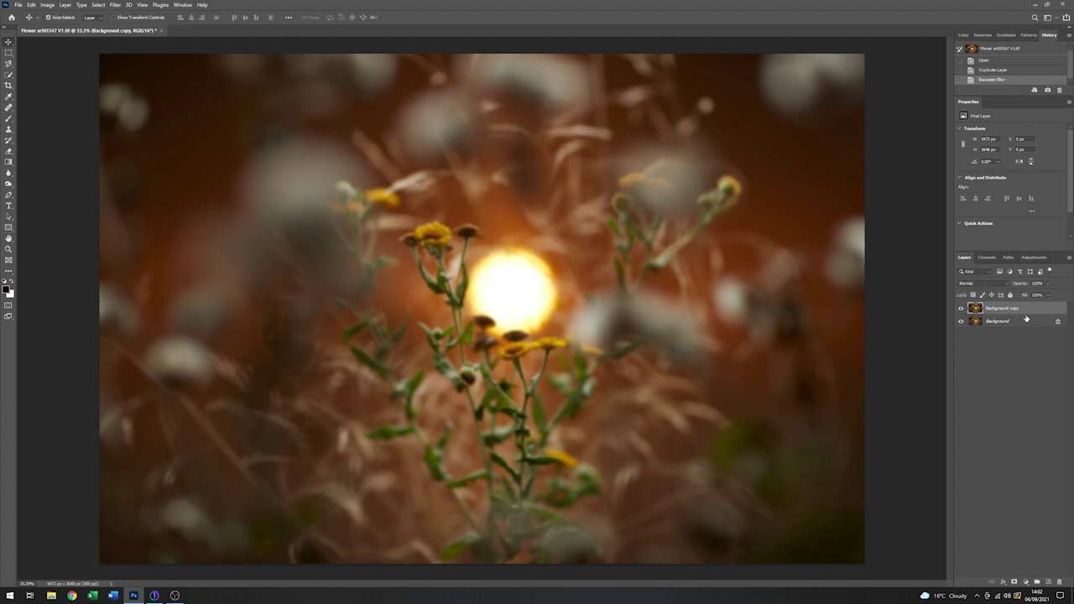
click(962, 309)
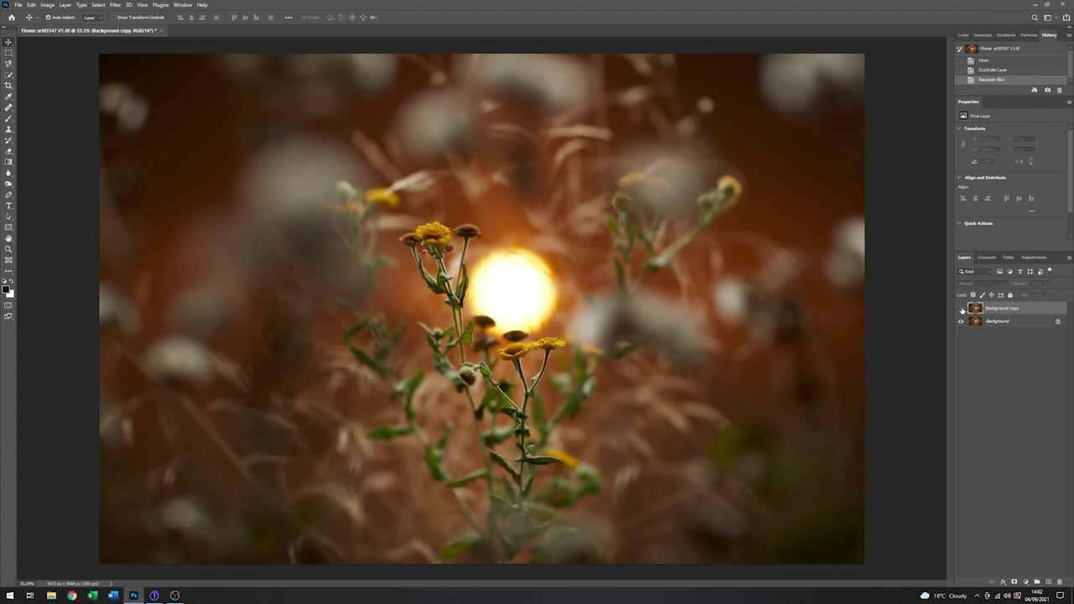
click(962, 309)
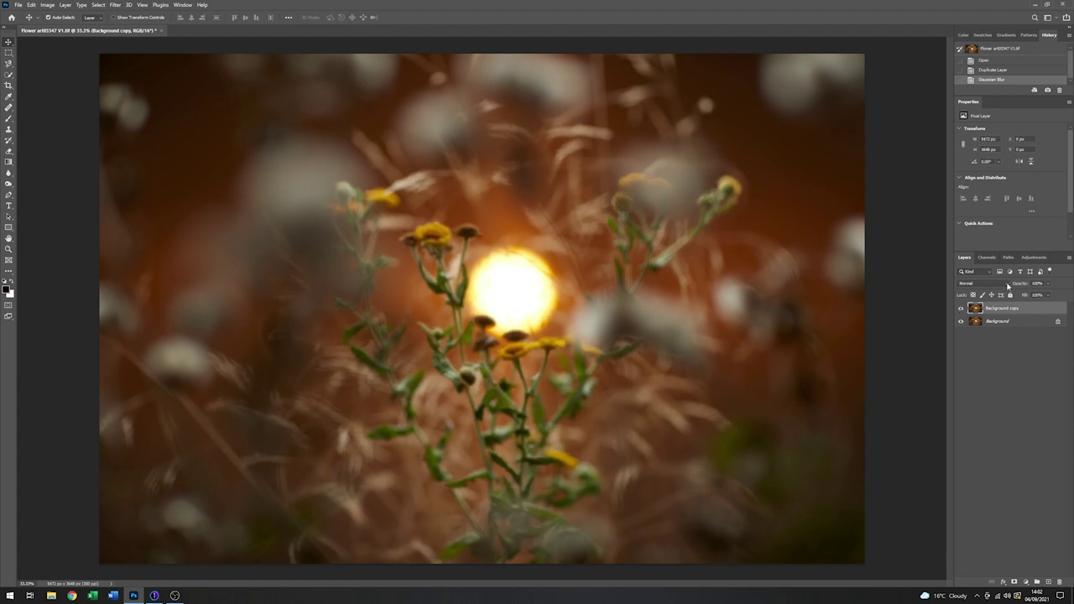
Set the blurred layer's blend mode to Lighten and compare the image with and without it
click(1007, 286)
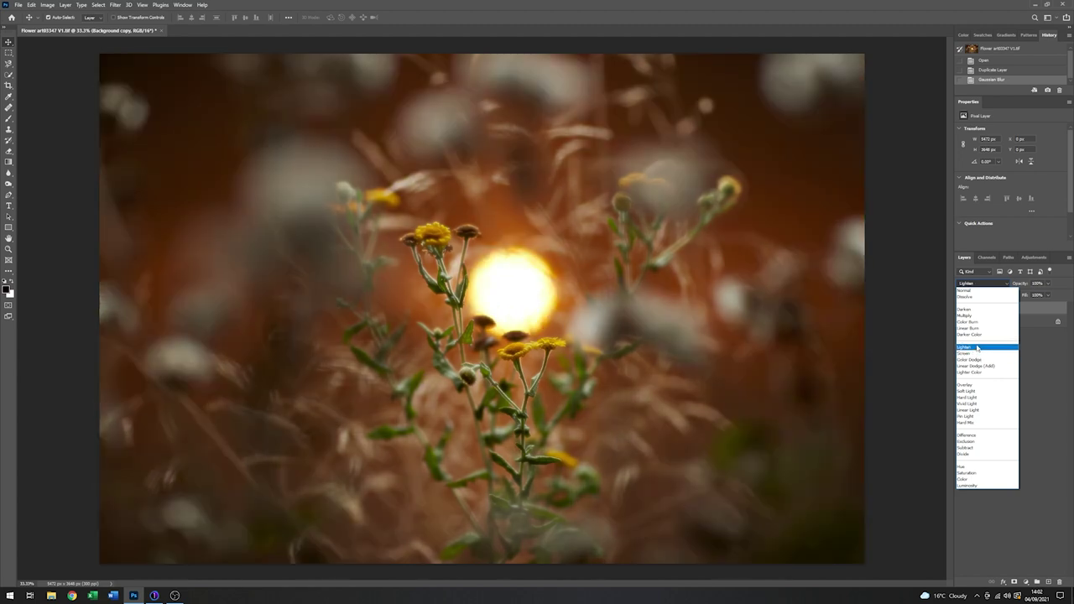
click(976, 347)
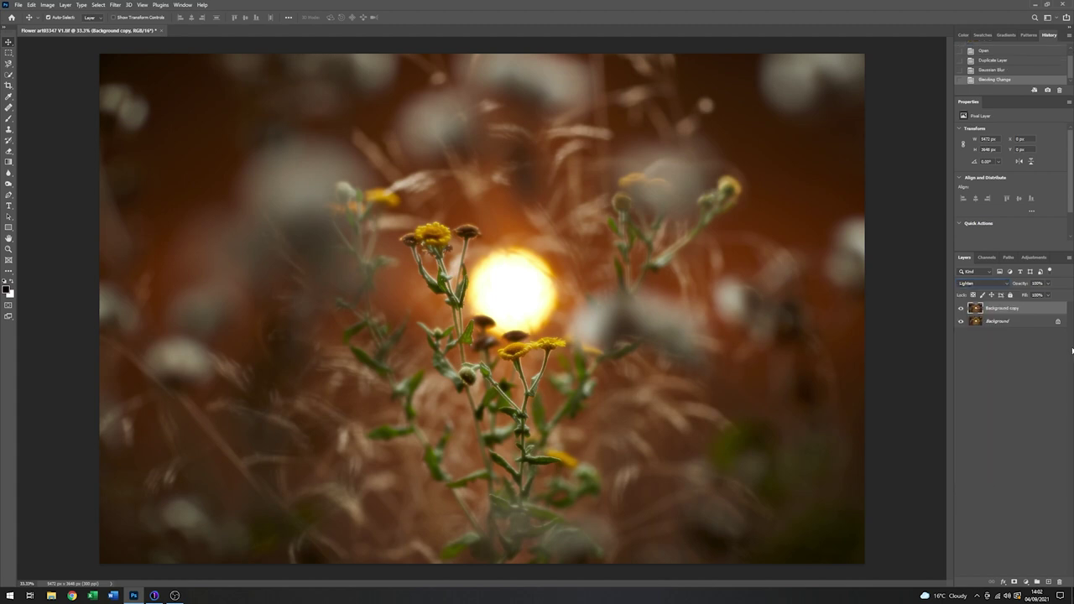
click(960, 309)
click(960, 309)
Add a layer mask to the blurred layer, paint black over the yellow flowers below the sun with a soft 0% hardness brush, and compare
click(1015, 582)
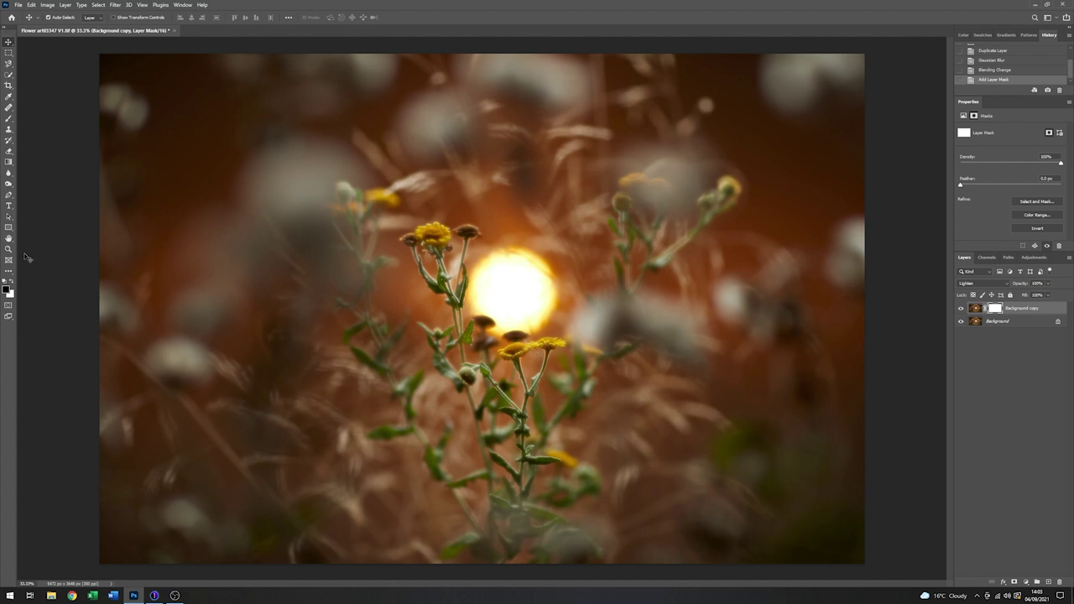
click(8, 118)
right_click(402, 243)
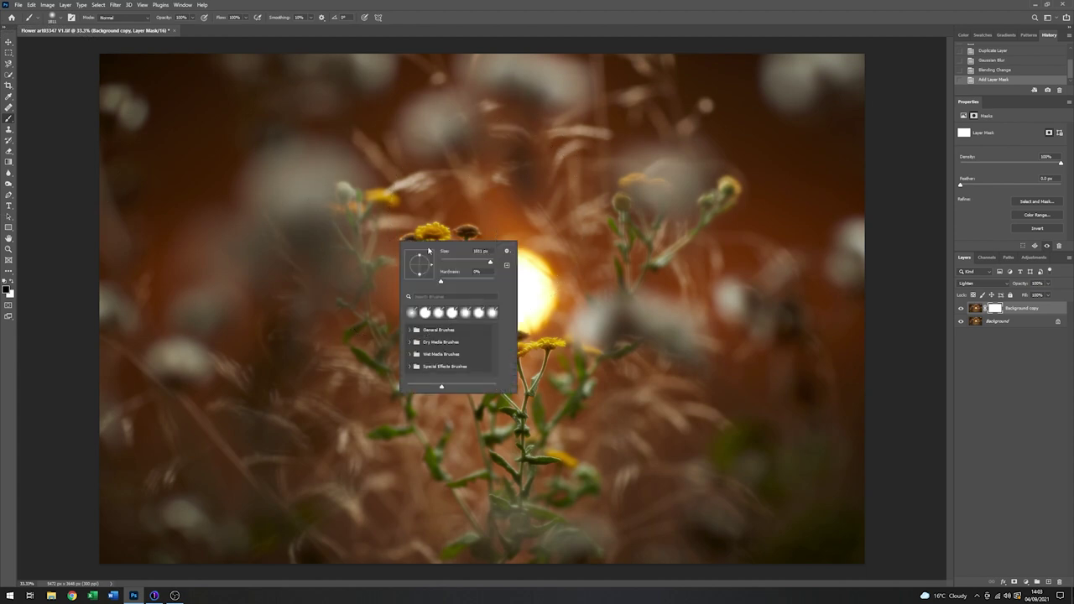
drag(489, 262, 490, 262)
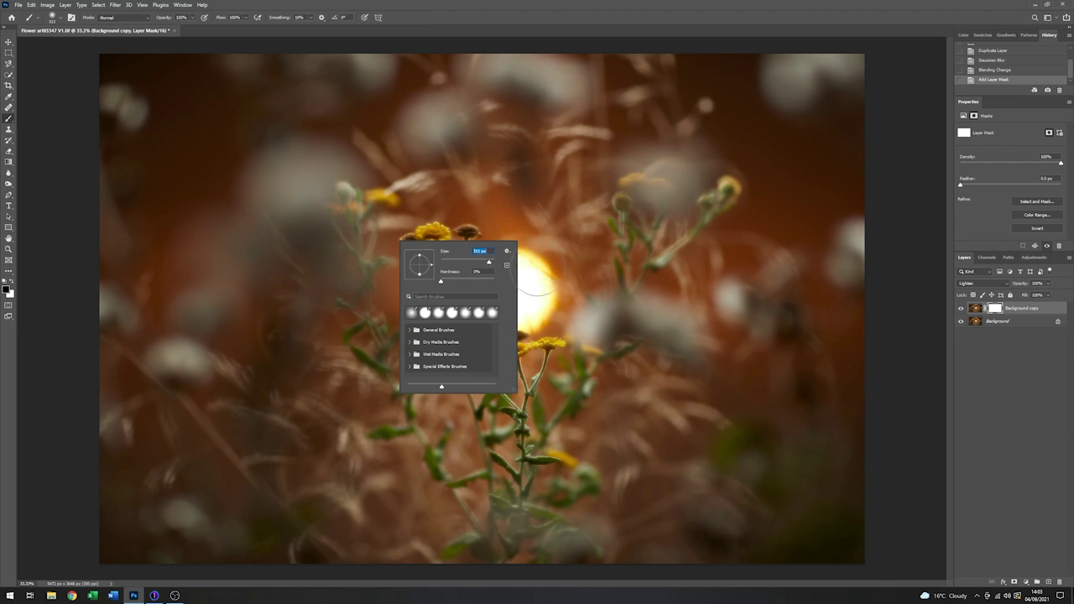
click(508, 360)
mouse_move(511, 357)
mouse_down()
mouse_move(545, 344)
mouse_move(497, 343)
mouse_move(593, 363)
mouse_up()
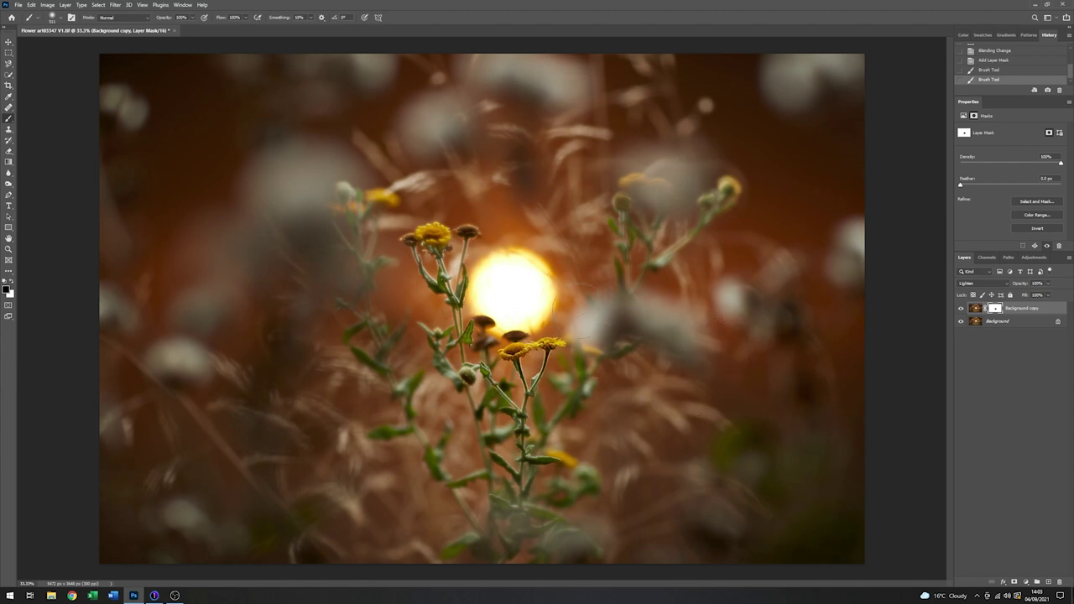
click(962, 309)
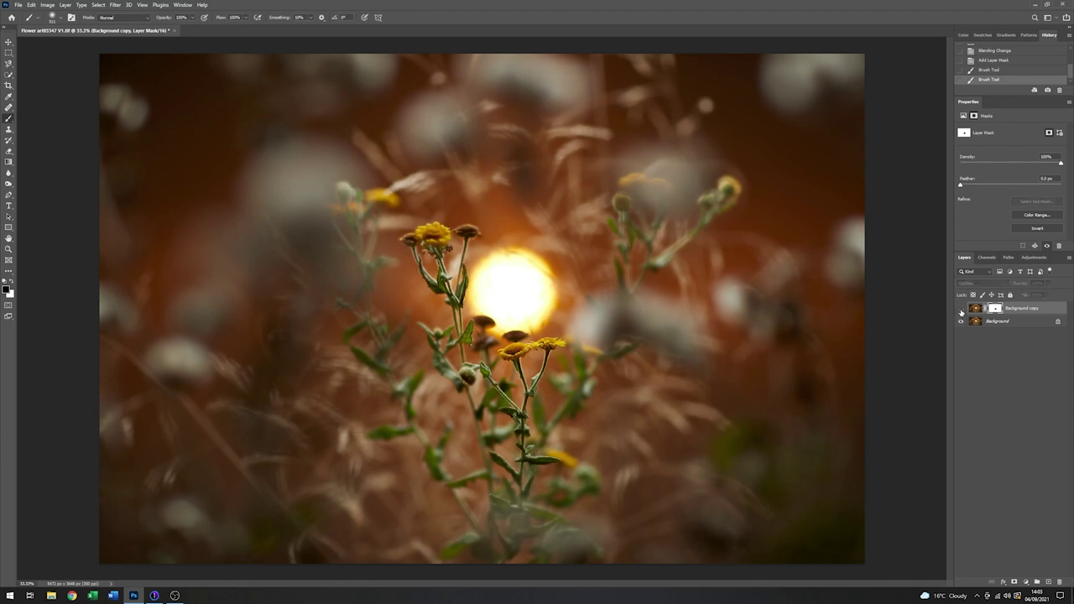
click(962, 308)
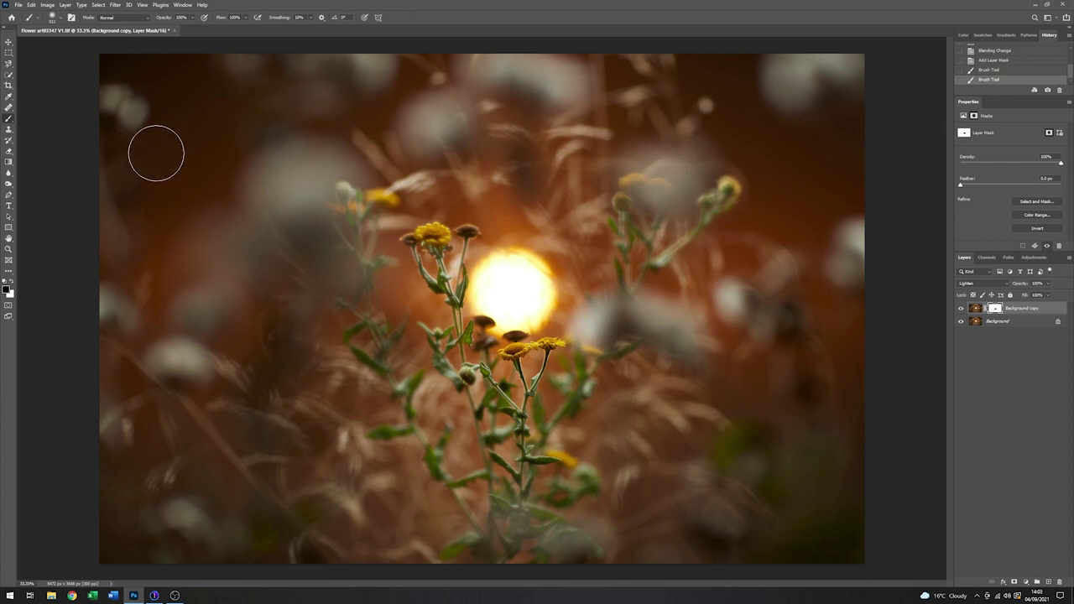
Crop the image to a tighter 16:9 frame, repositioned so the sun sits at its centre
click(8, 86)
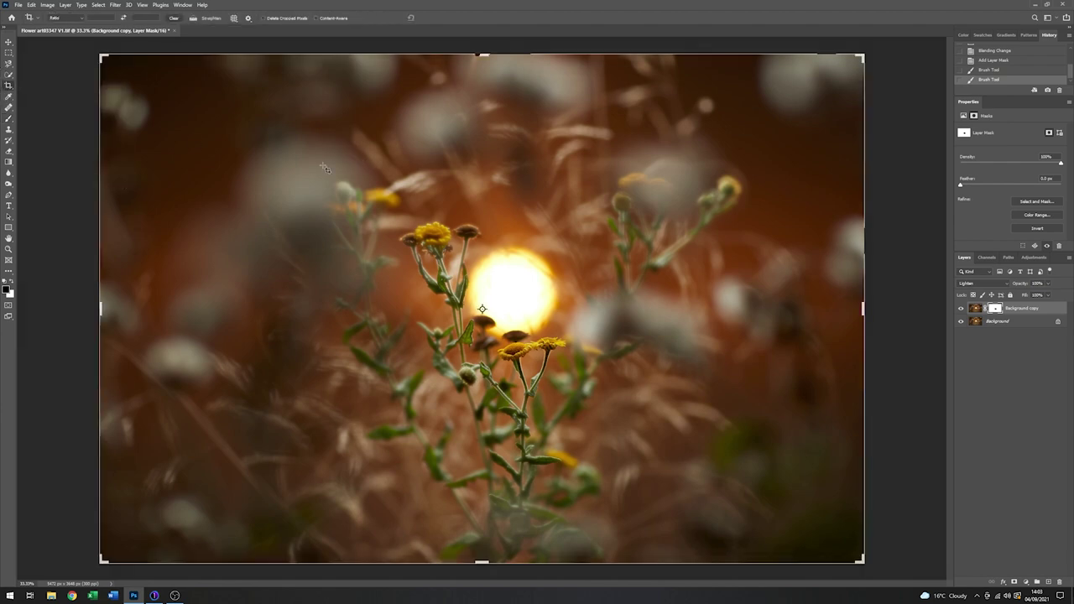
click(80, 18)
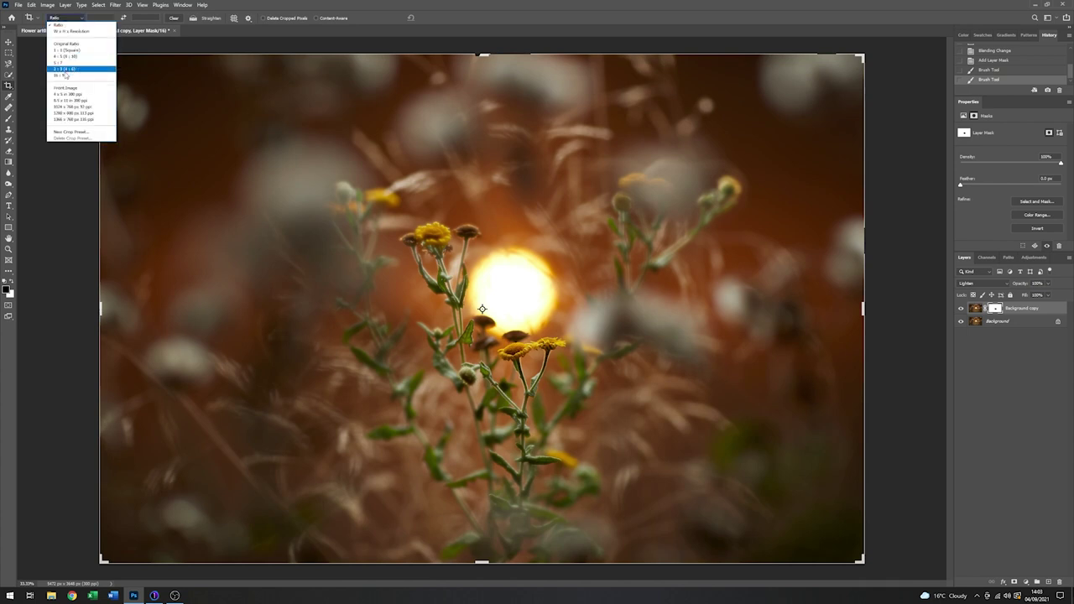
click(60, 75)
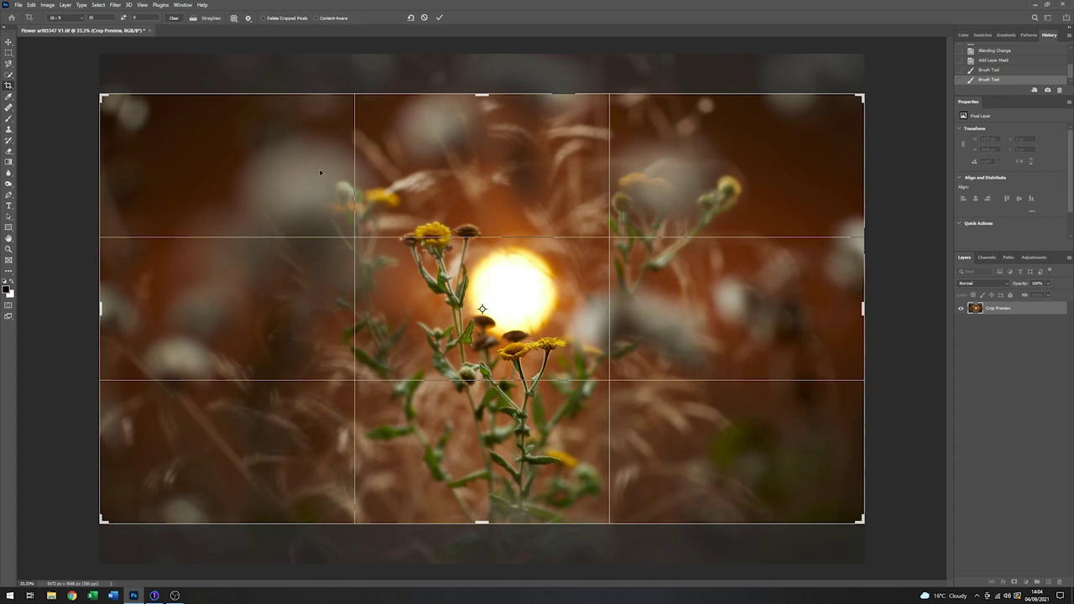
drag(100, 95, 126, 109)
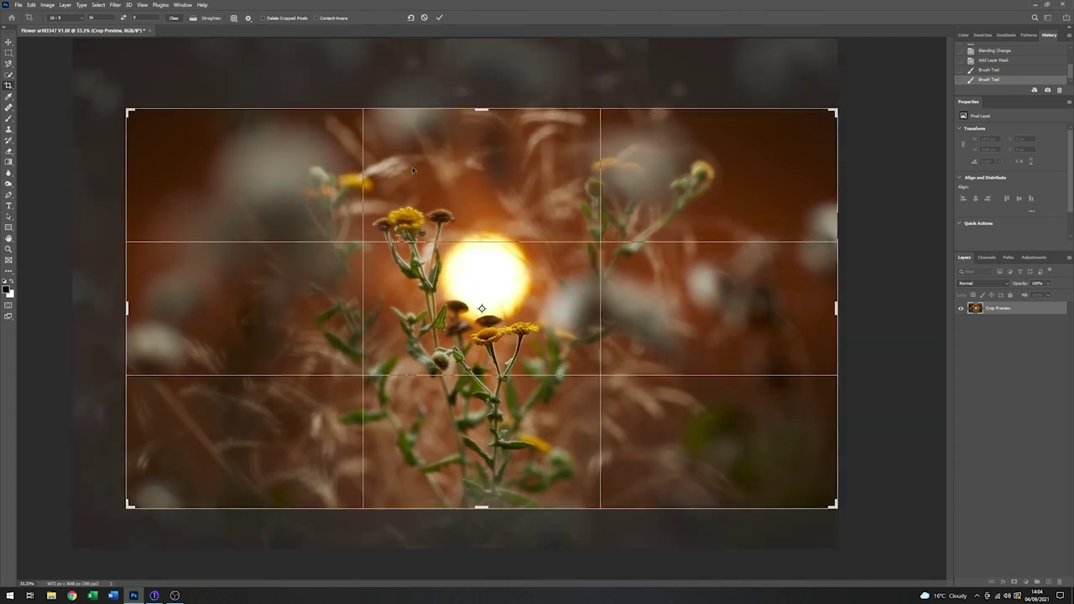
drag(539, 149, 541, 176)
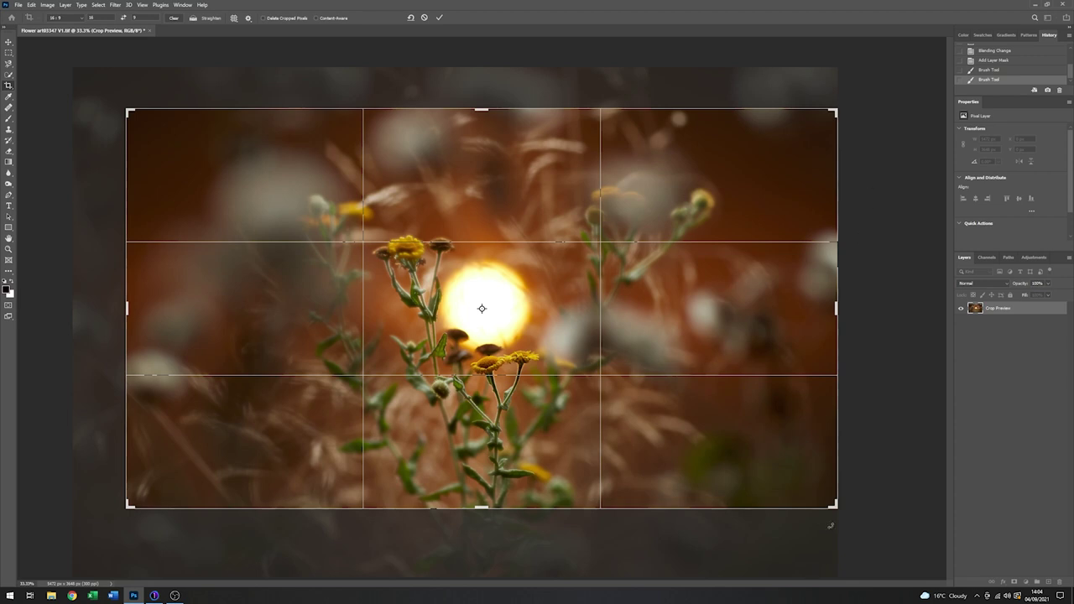
drag(833, 507, 827, 497)
drag(552, 276, 539, 271)
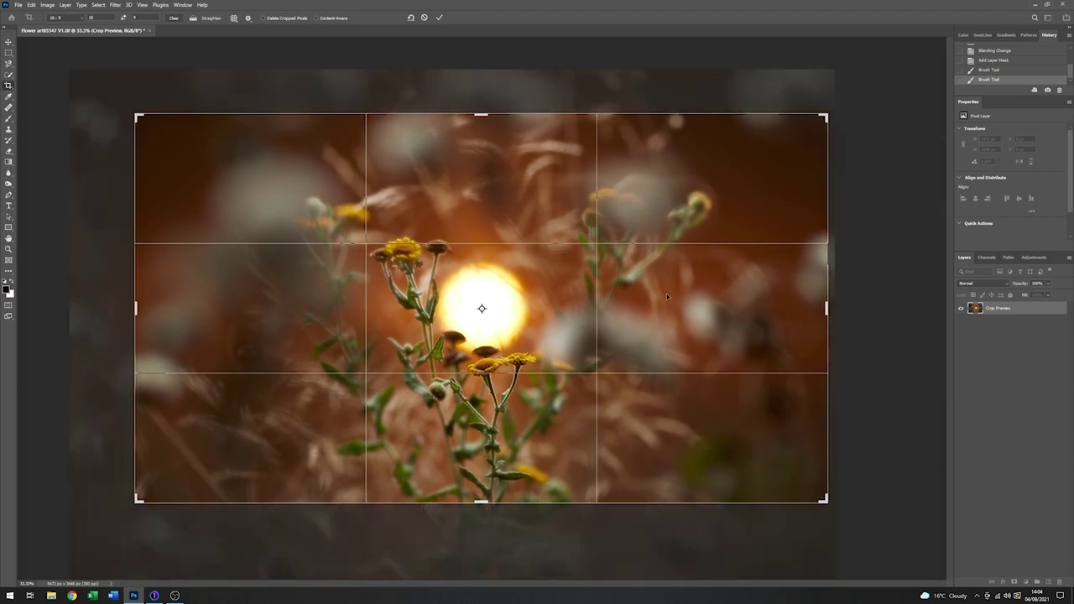
click(439, 18)
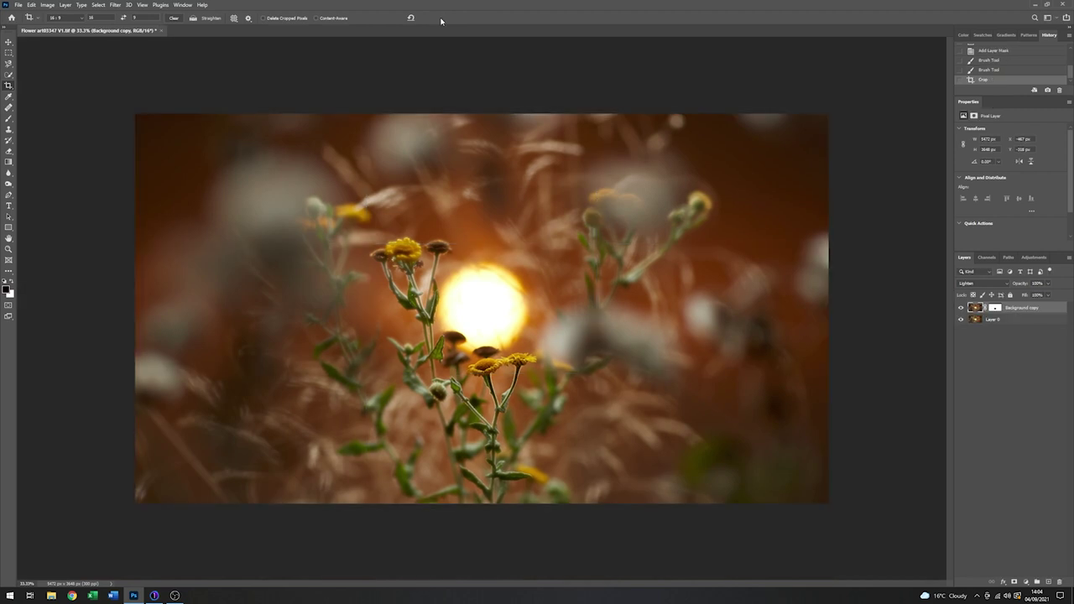